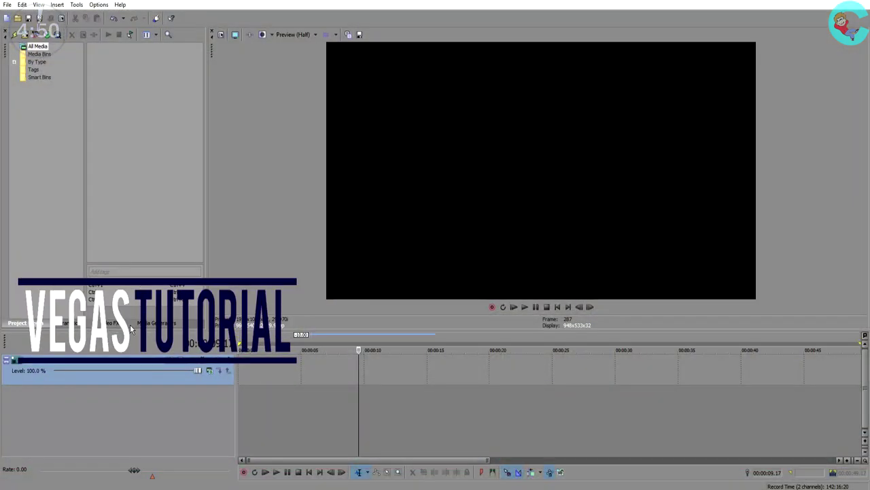
Step: Show the Media Generators list, including Solid Color, Titles & Text and Credit Roll
click(134, 325)
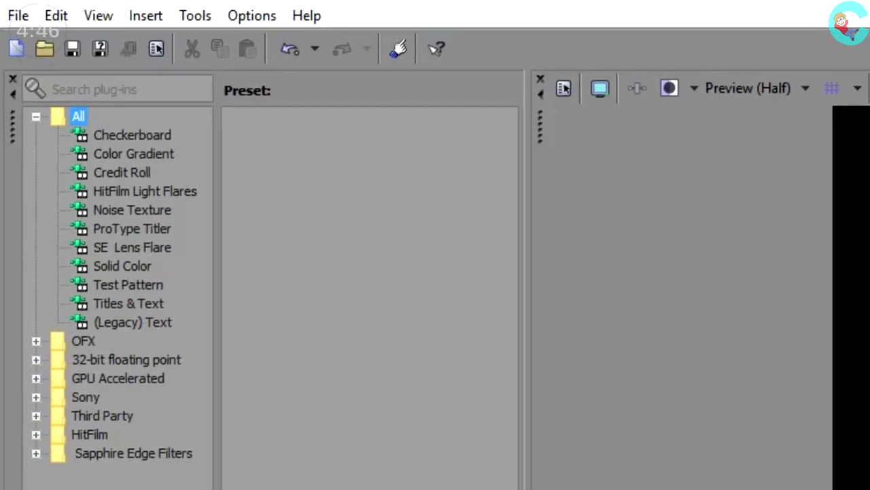
click(86, 22)
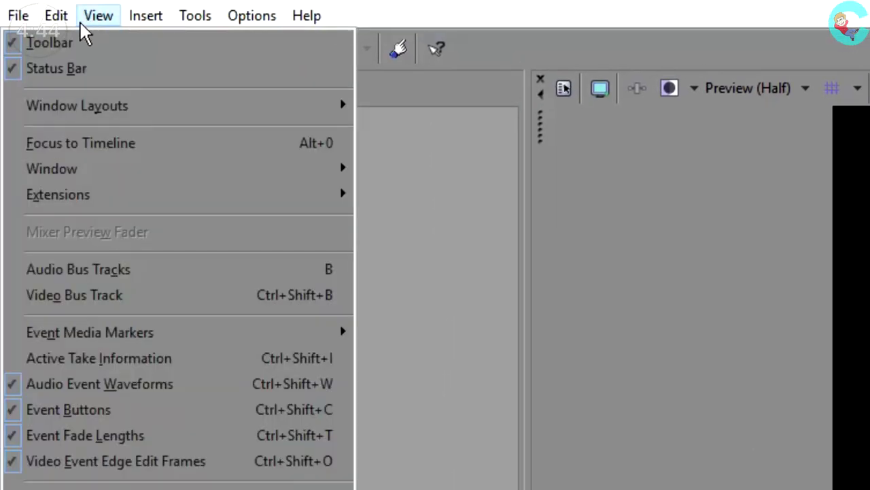
mouse_move(134, 111)
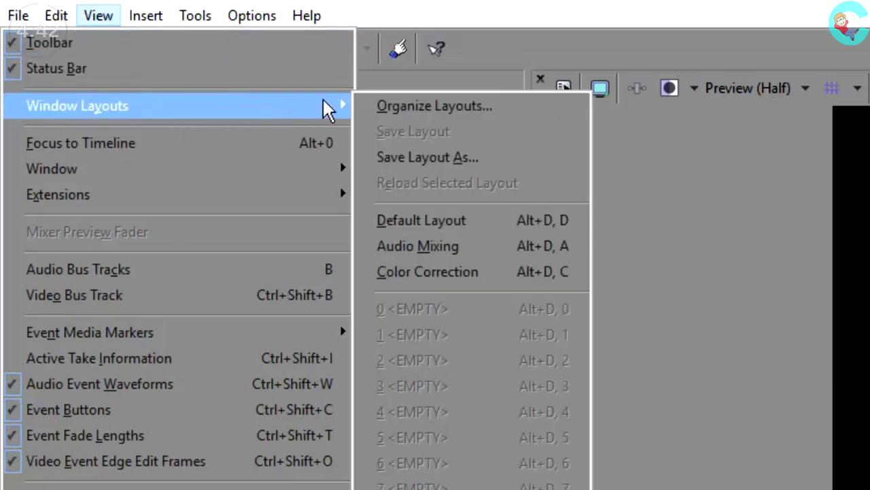
Step: Place a 10-second Red Solid Color event at the start of the timeline
click(368, 223)
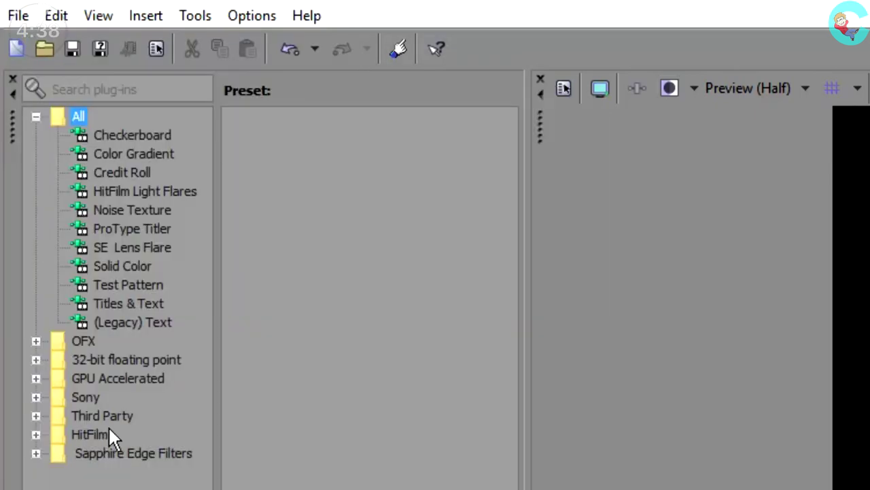
click(149, 266)
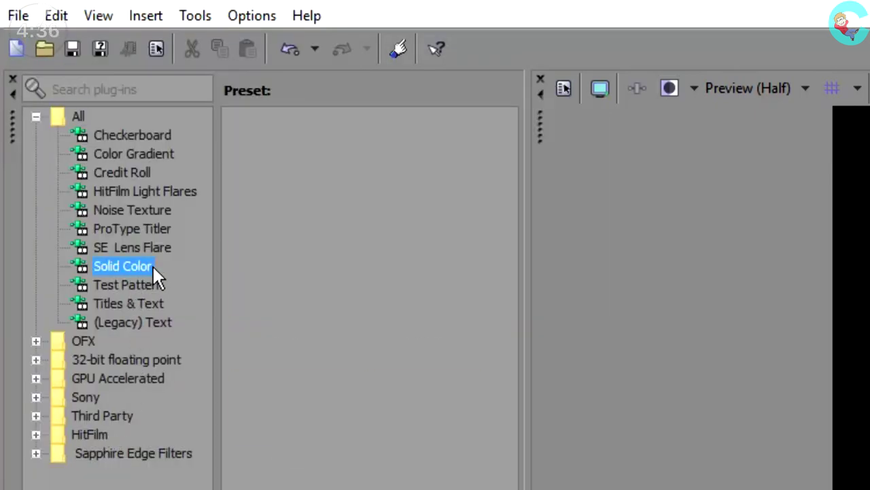
click(259, 264)
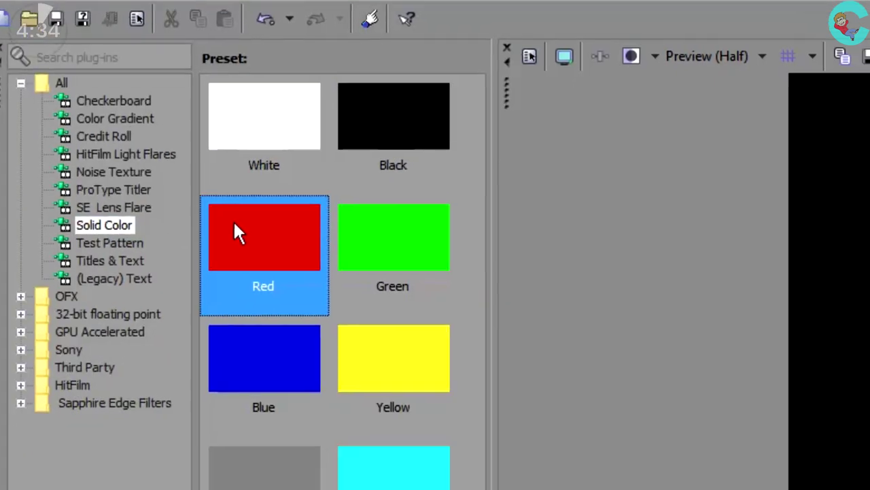
drag(261, 272, 610, 489)
drag(362, 460, 364, 459)
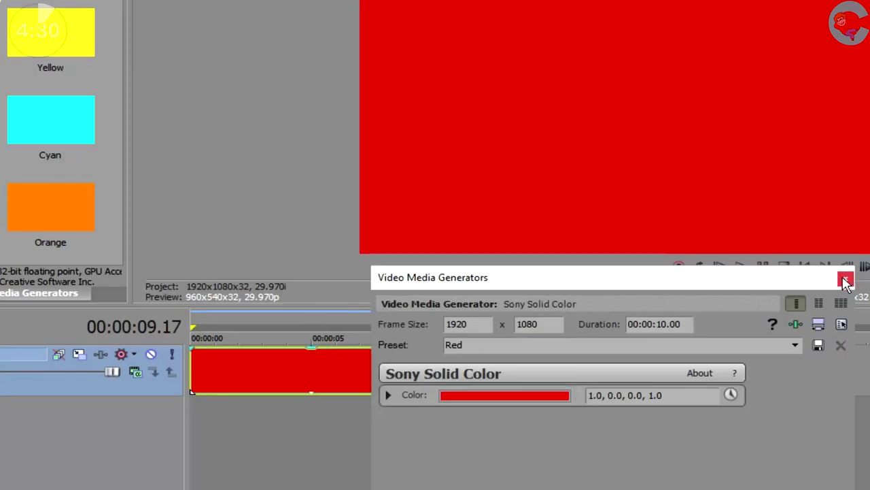
click(845, 281)
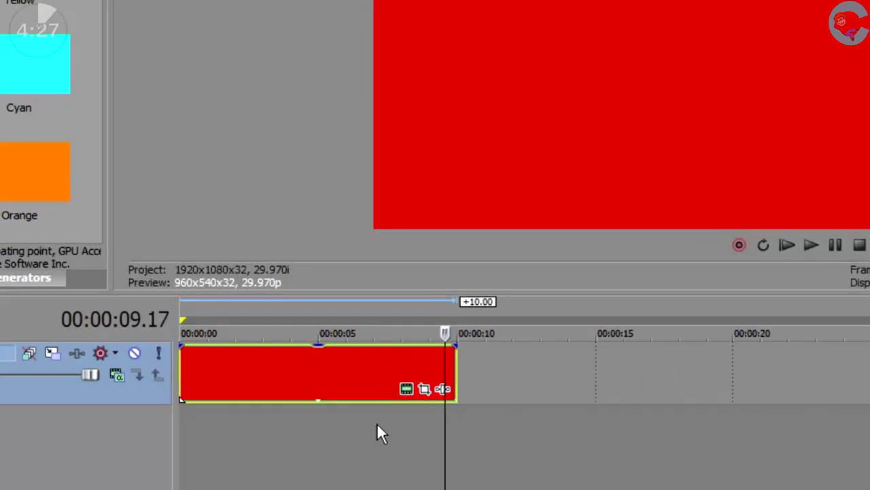
right_click(343, 379)
Step: Disable resampling on the red event and stretch it to end around 00:00:30
click(257, 480)
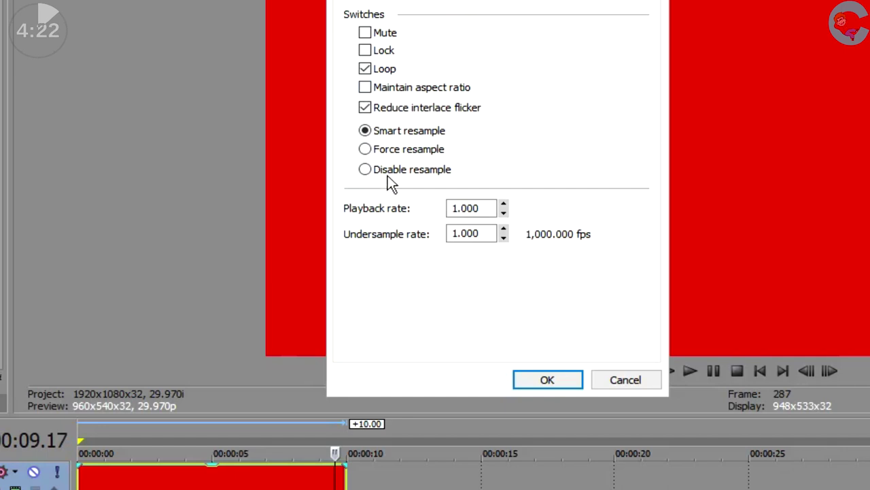
click(365, 173)
click(537, 381)
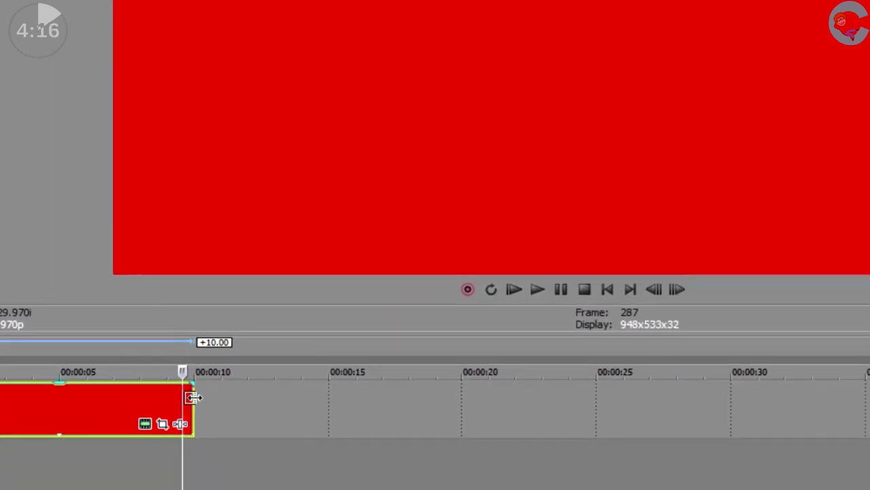
drag(193, 397, 731, 385)
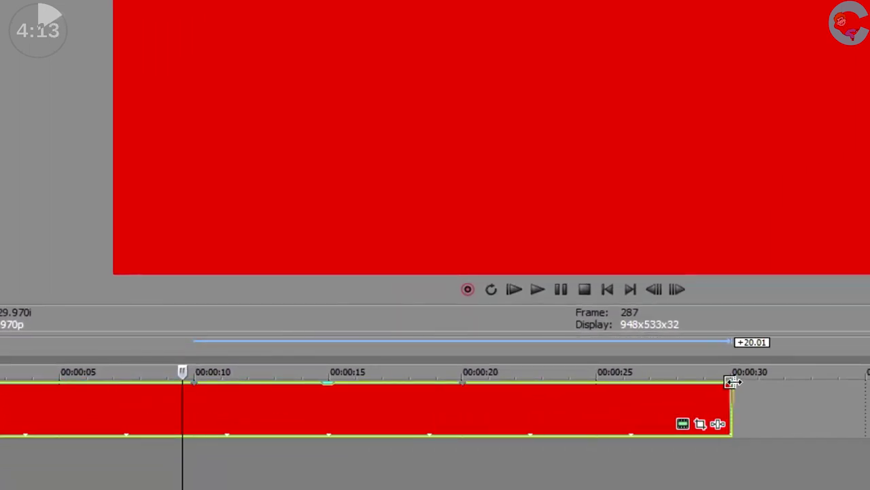
Step: Open Pan/Crop for the red event, restrict moves to Y only, and shrink the frame from the top
right_click(701, 429)
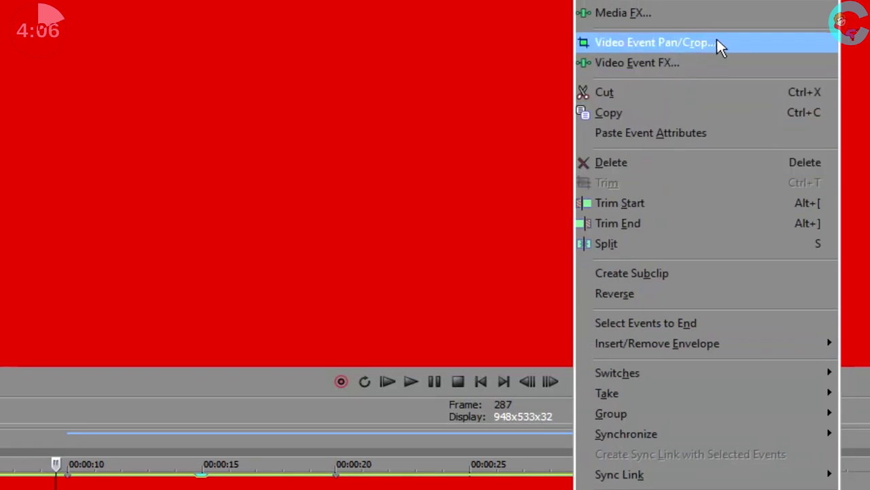
click(729, 43)
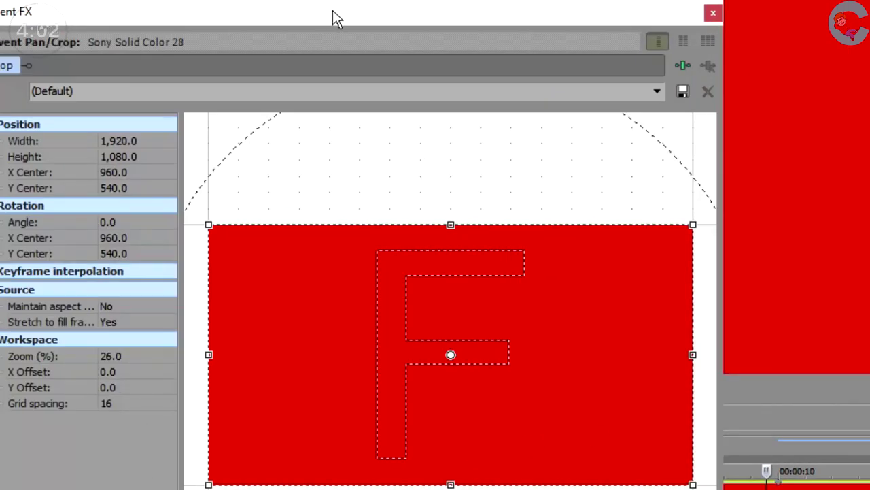
drag(338, 19, 495, 28)
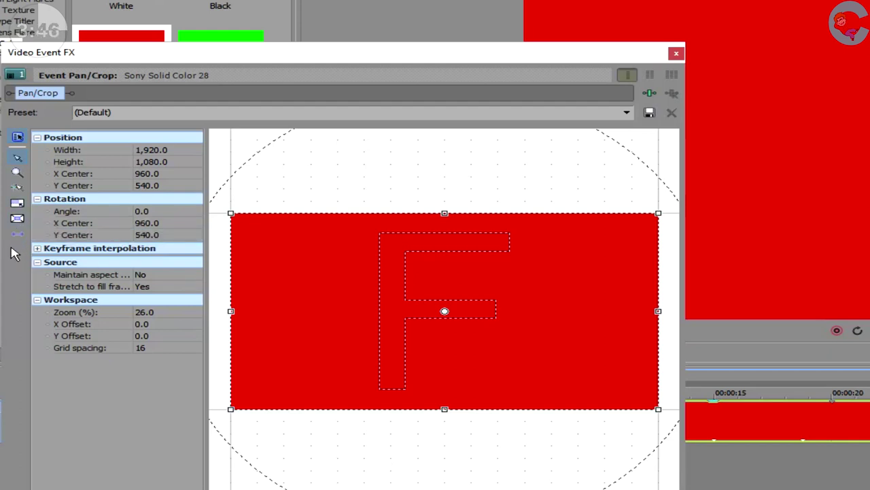
click(19, 236)
drag(486, 215, 557, 214)
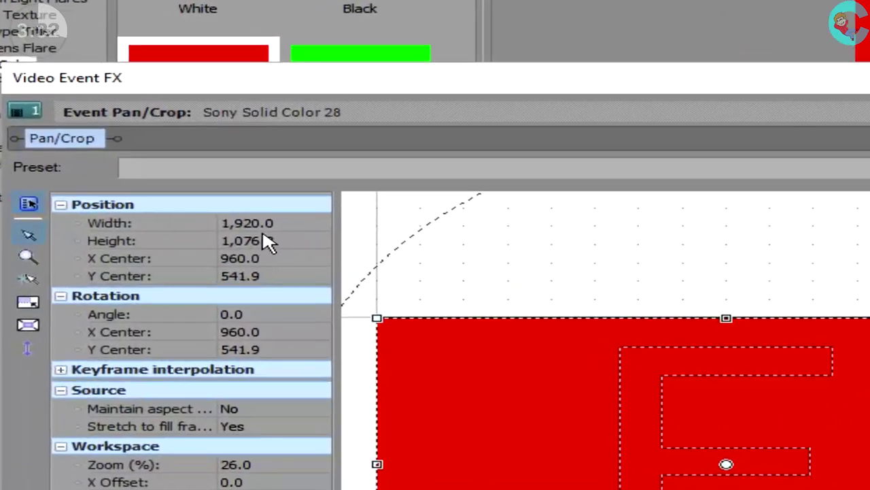
Step: Set the red band's Height to 100 and Stretch to fill frame to No, then lower it to Y Center 979.7
click(221, 208)
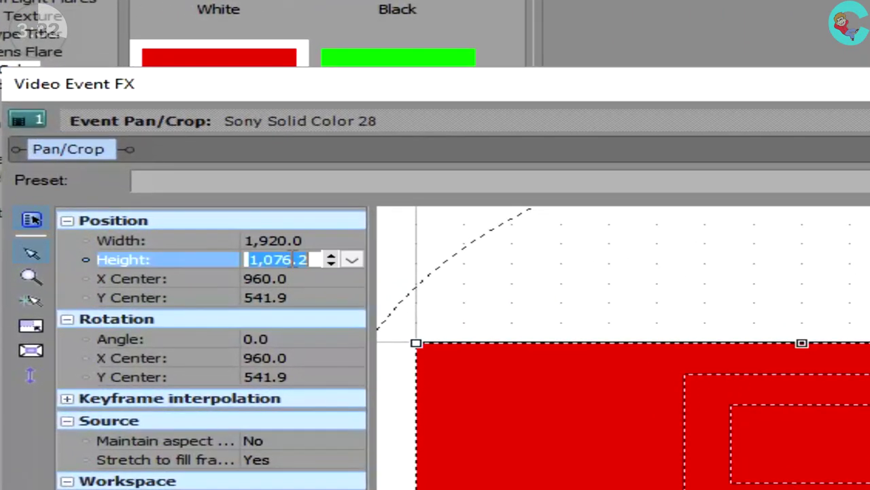
text(10)
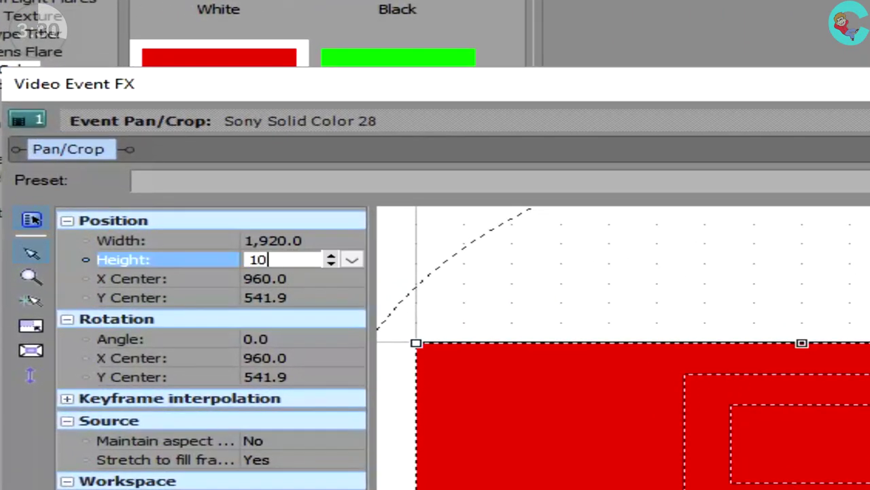
text(0)
click(321, 243)
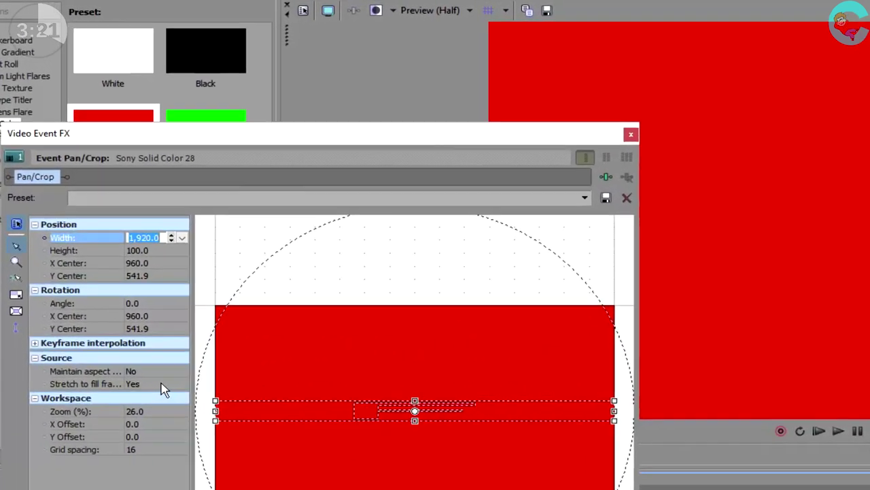
click(110, 262)
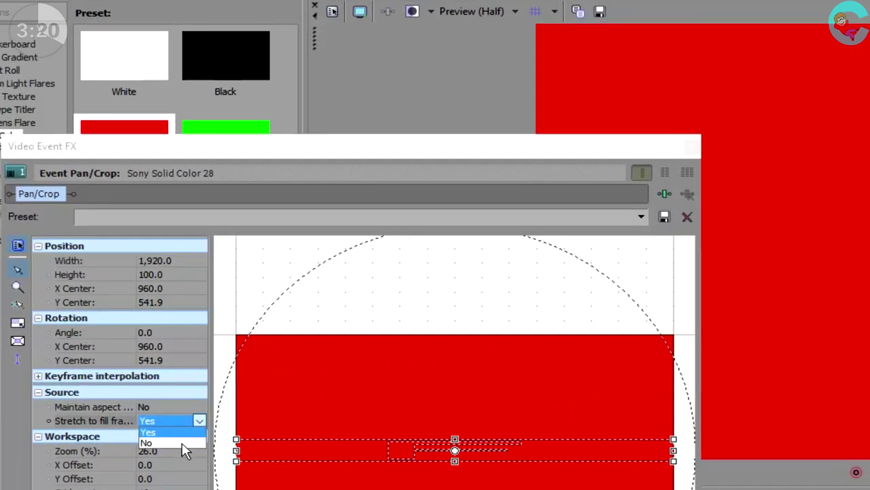
click(181, 444)
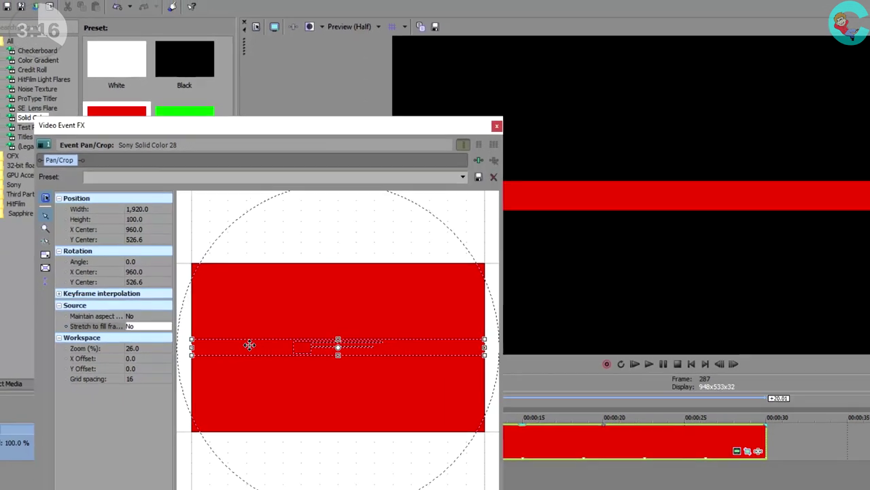
drag(321, 450, 338, 489)
drag(224, 347, 224, 349)
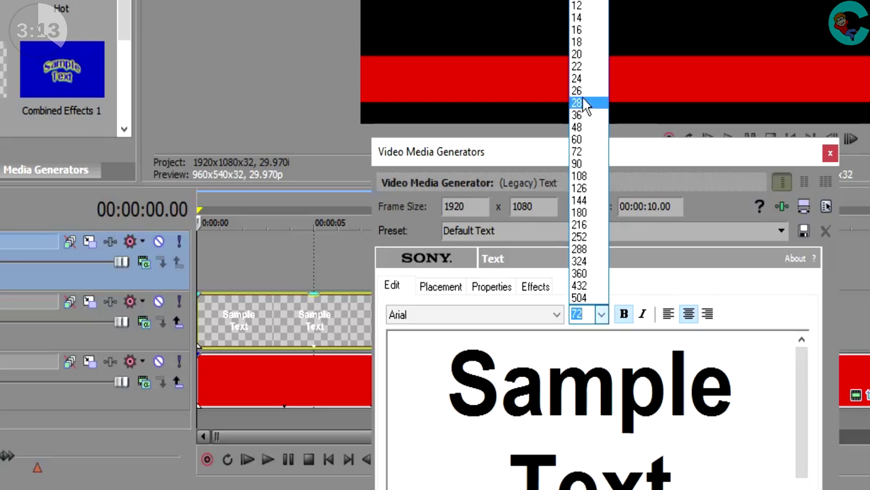
click(590, 102)
key(ctrl+a)
text(W)
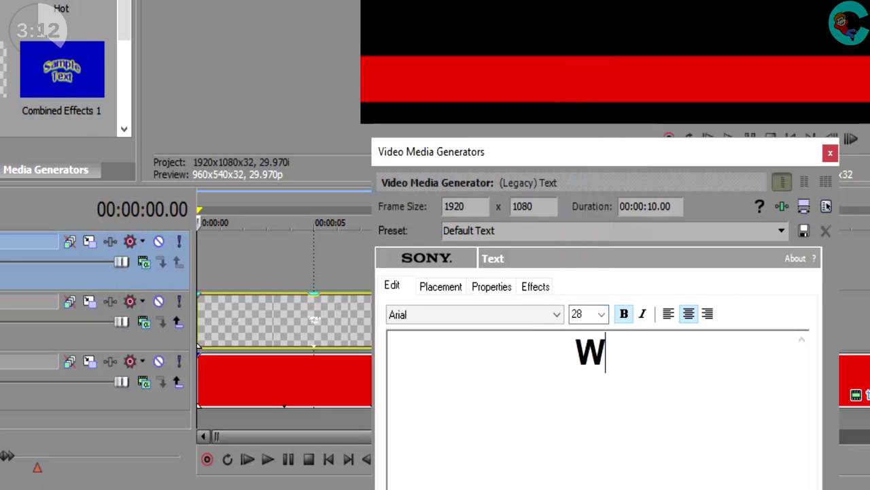
text(E ARE THE CRYSTAL GEMS)
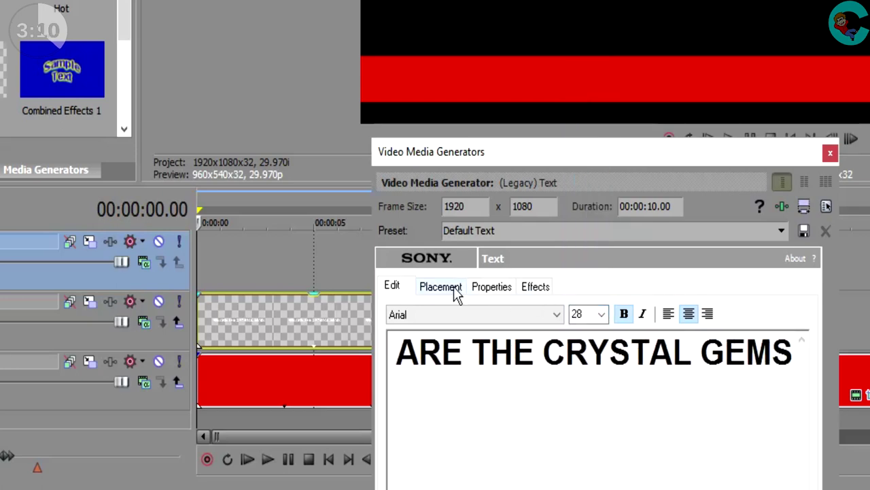
click(440, 287)
drag(491, 431, 495, 477)
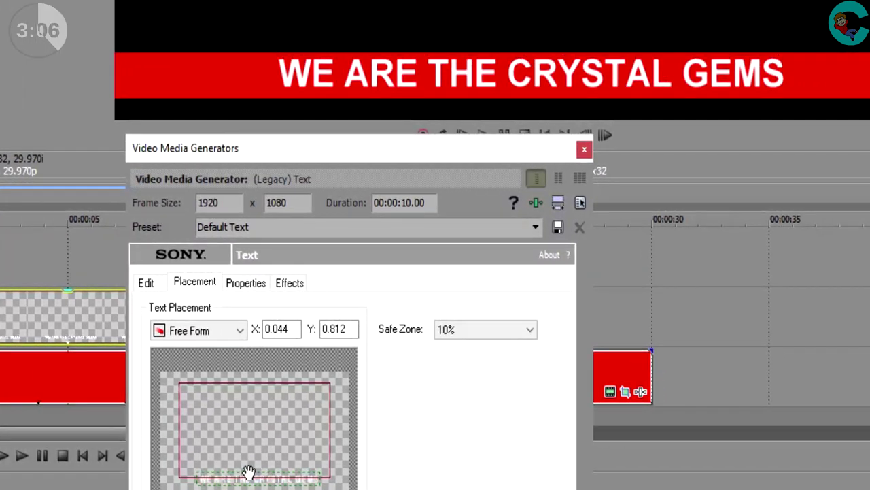
click(585, 149)
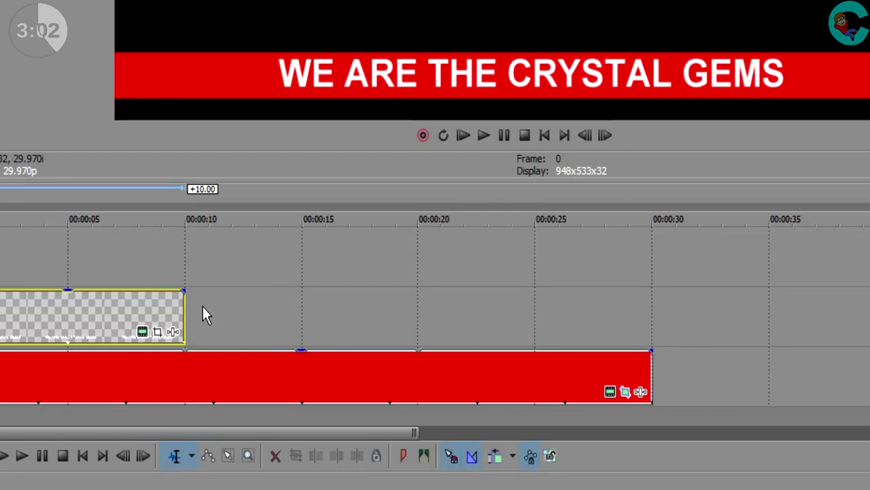
Step: Restrict the title's Pan/Crop to X-only movement and start it beyond the right edge
click(158, 334)
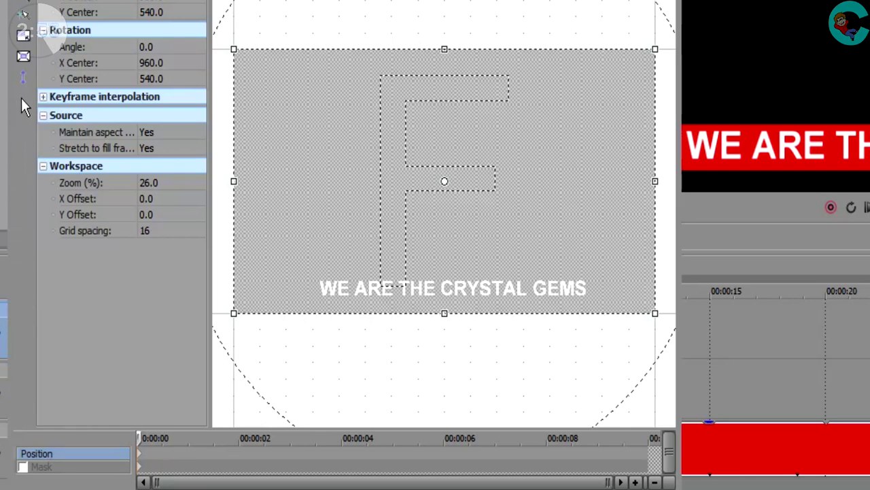
click(24, 78)
click(24, 79)
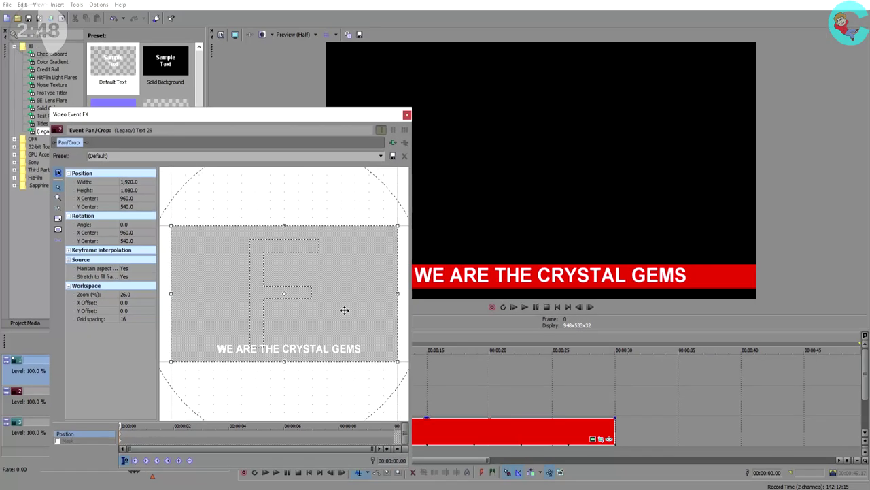
drag(559, 213, 449, 212)
drag(286, 309, 160, 314)
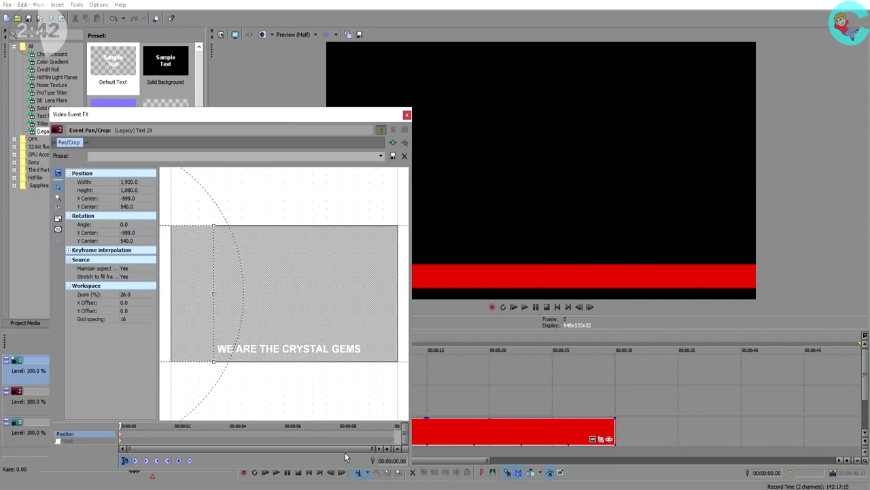
Step: At the end keyframe, move the title off-left to X Center 3,007.9 and close Pan/Crop
click(391, 432)
drag(195, 321, 625, 277)
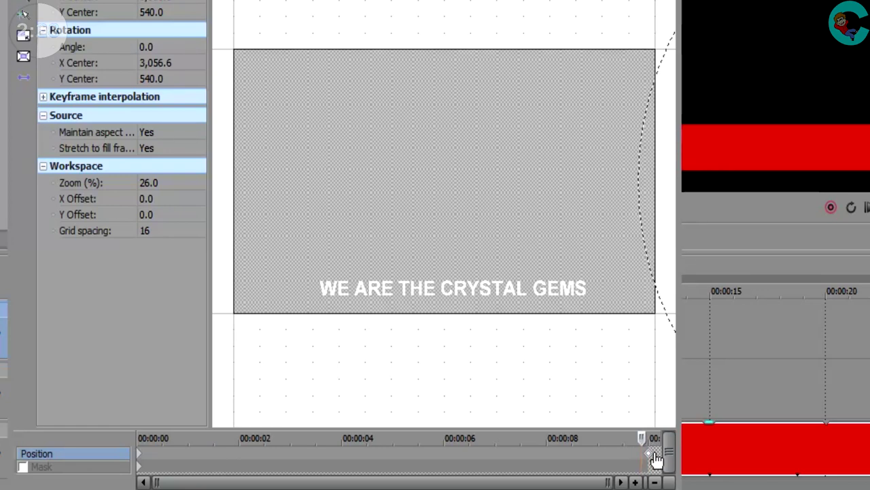
click(654, 457)
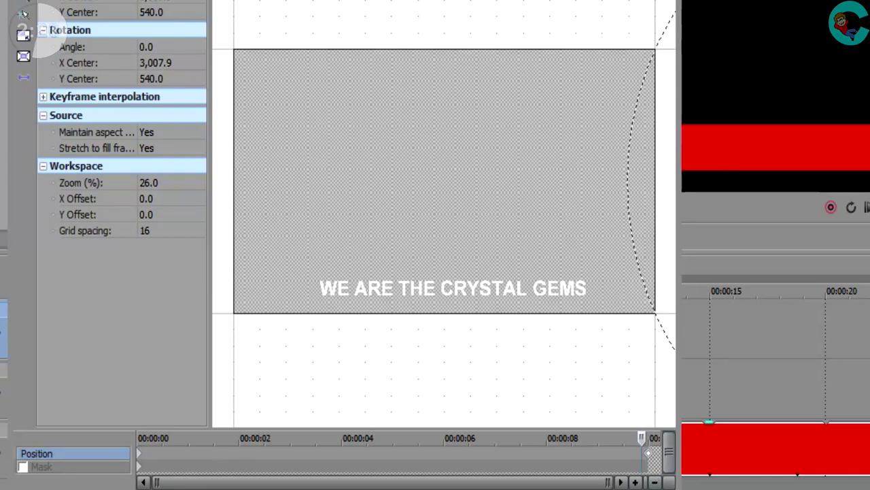
key(alt+F4)
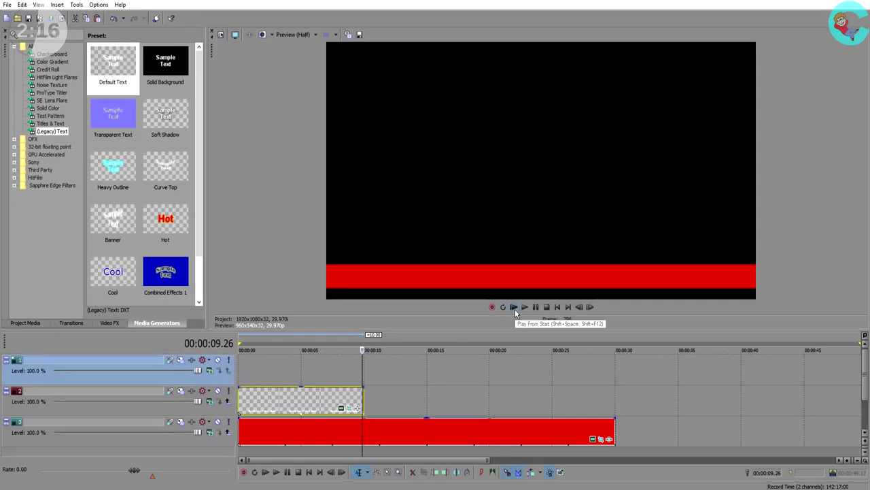
click(239, 406)
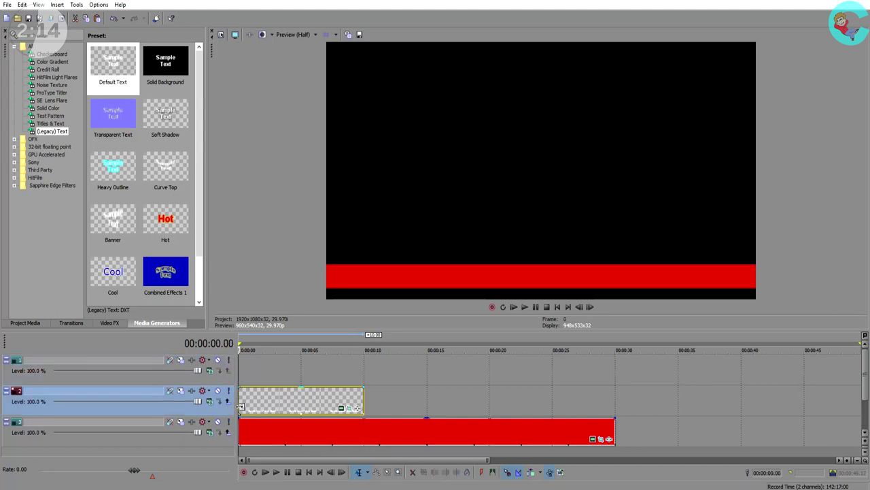
key(space)
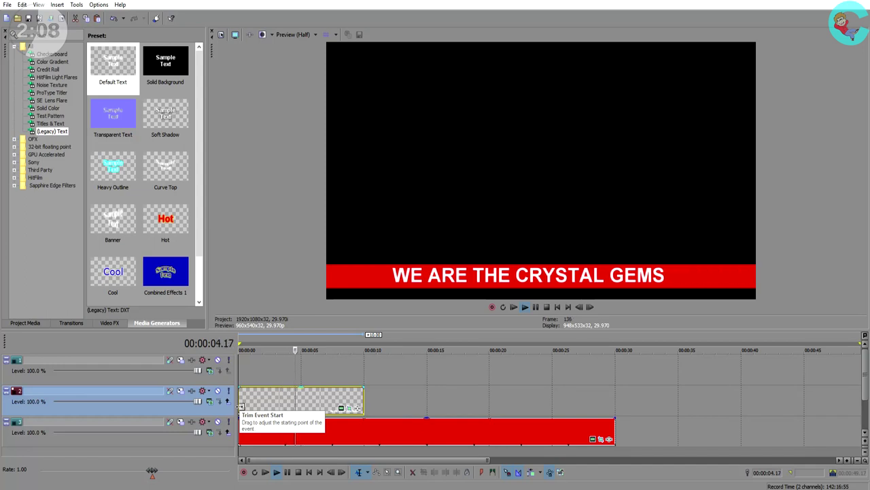
key(space)
click(295, 406)
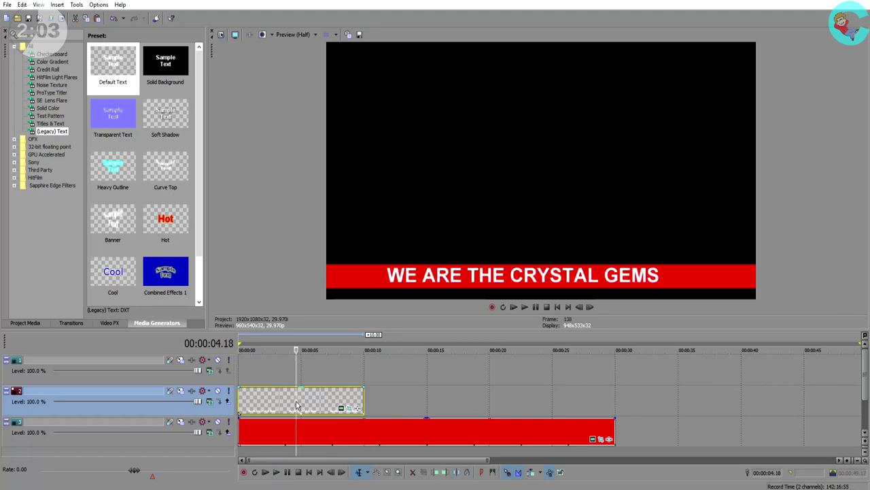
Step: Copy the title event and paste it on the track at 00:00:10.21
right_click(296, 406)
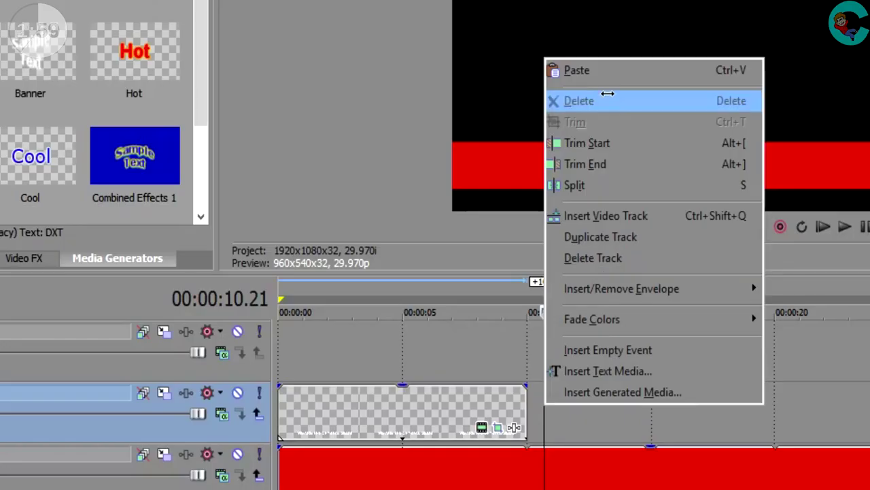
click(604, 72)
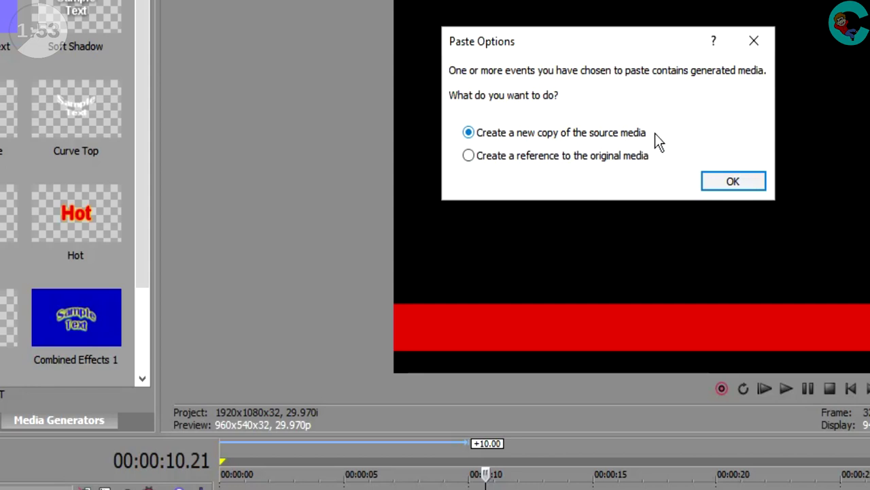
Step: Paste the title as a new copy and replace its text with 'WE'LL ALWAYS SAVE THE'
click(720, 180)
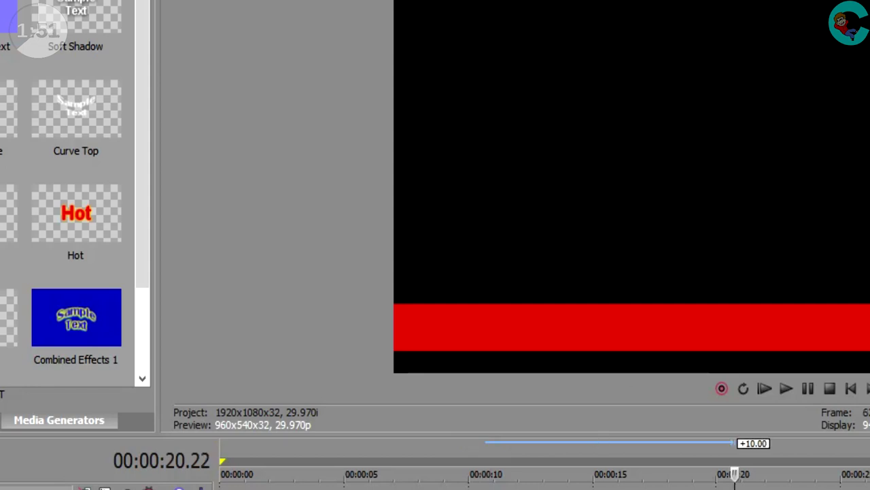
click(350, 434)
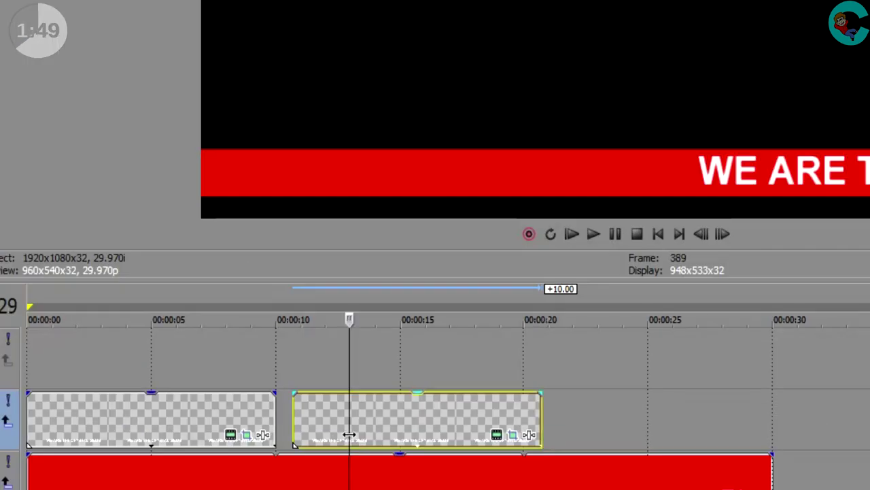
right_click(365, 411)
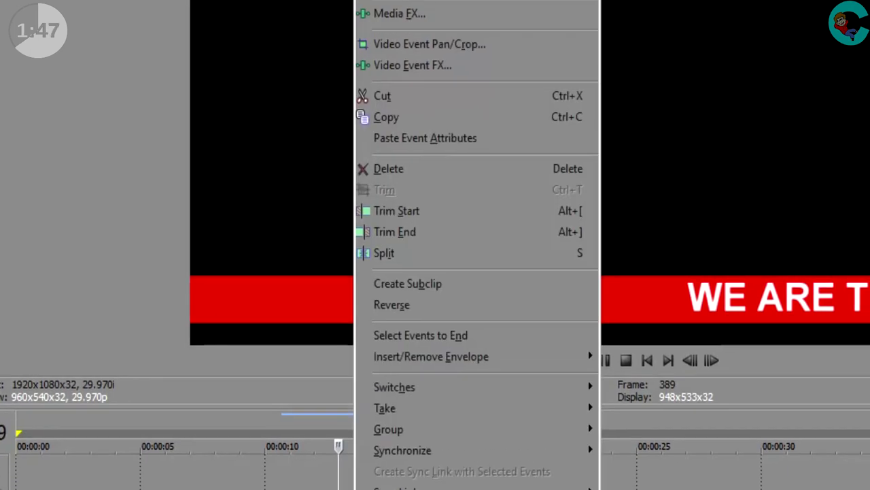
click(449, 15)
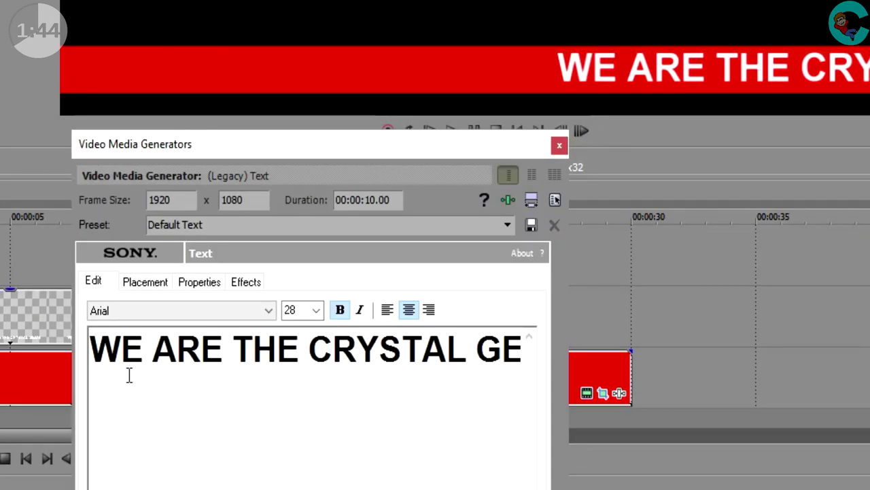
key(ctrl+a)
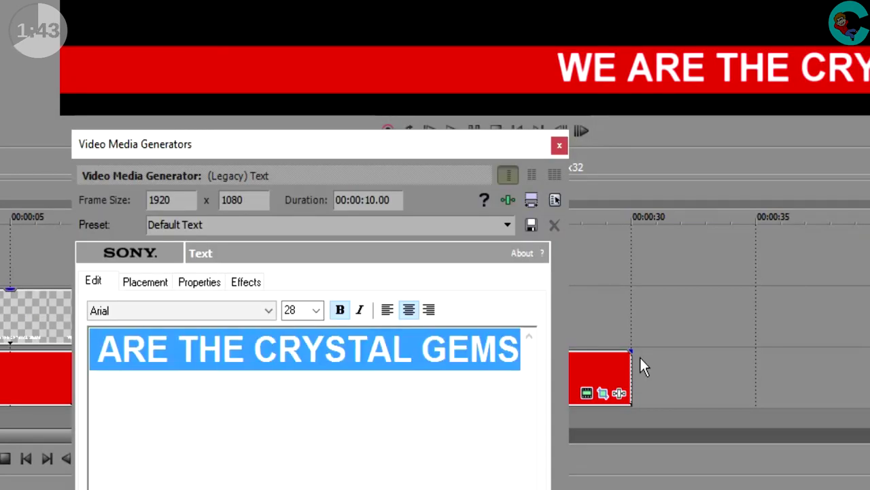
text(WE'LL ALWAYS SAVE)
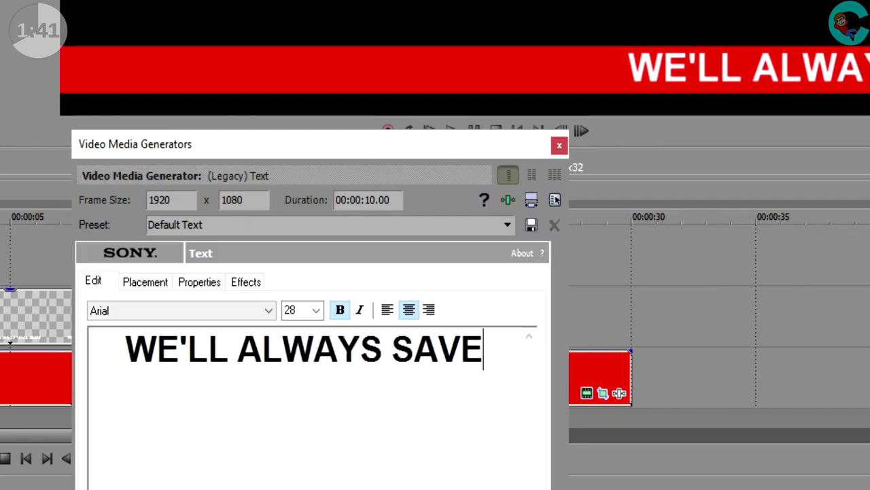
text( THE DAY)
click(558, 146)
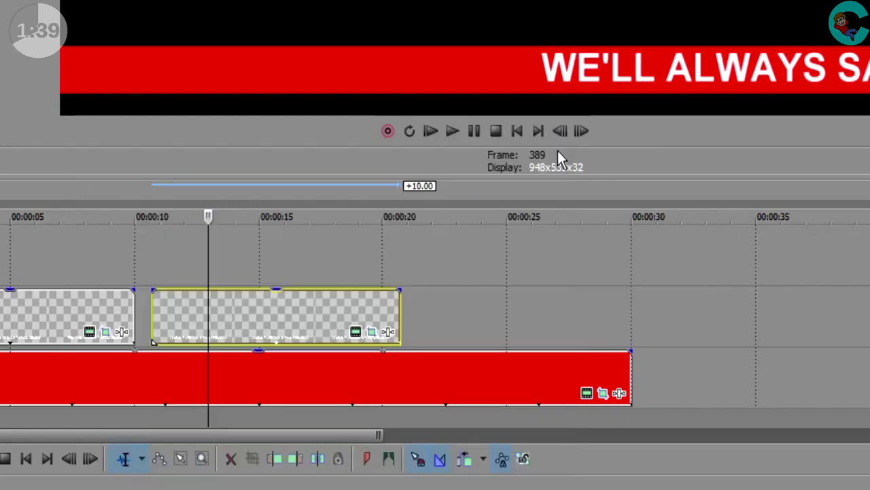
Step: Snap the second text event against the end of the first and play back to check
drag(224, 294, 216, 323)
click(10, 333)
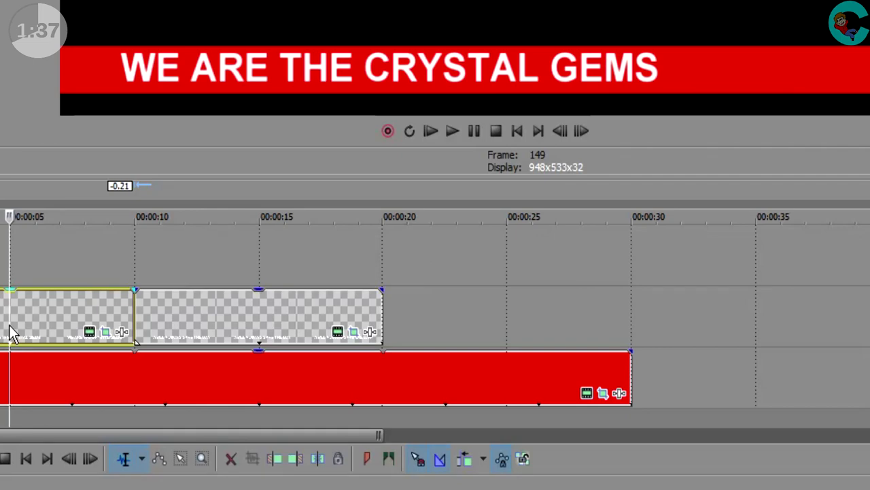
key(space)
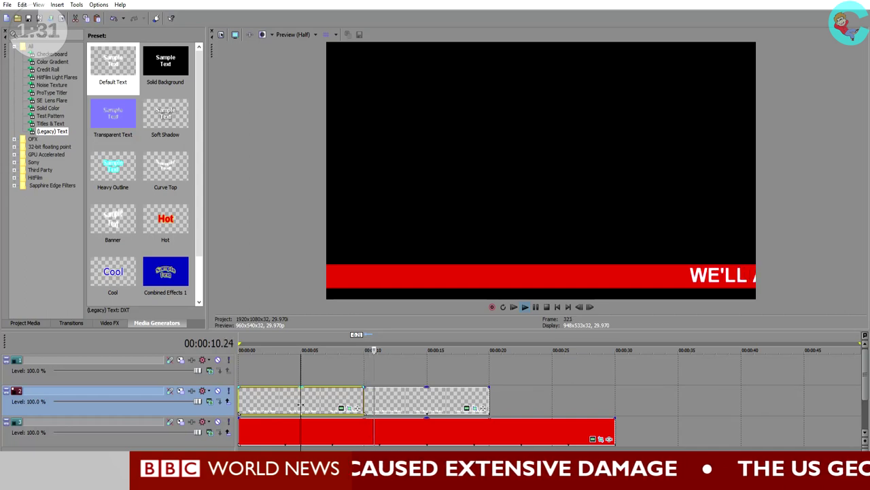
key(space)
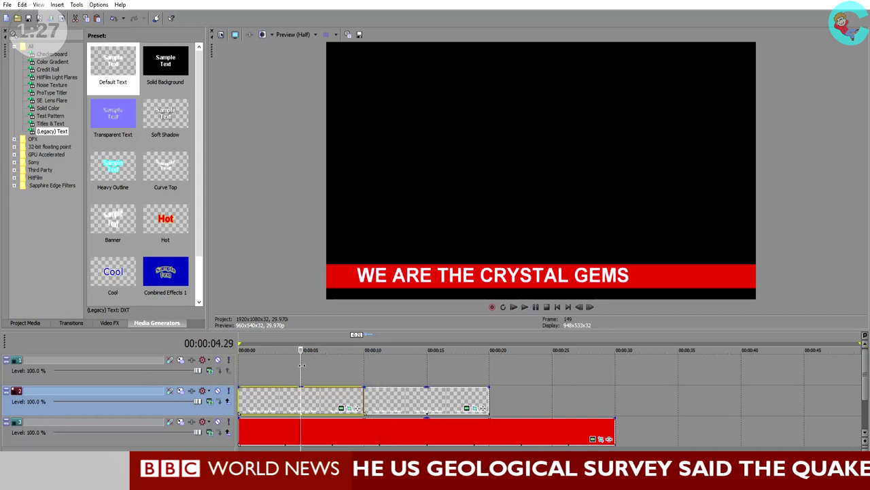
click(402, 394)
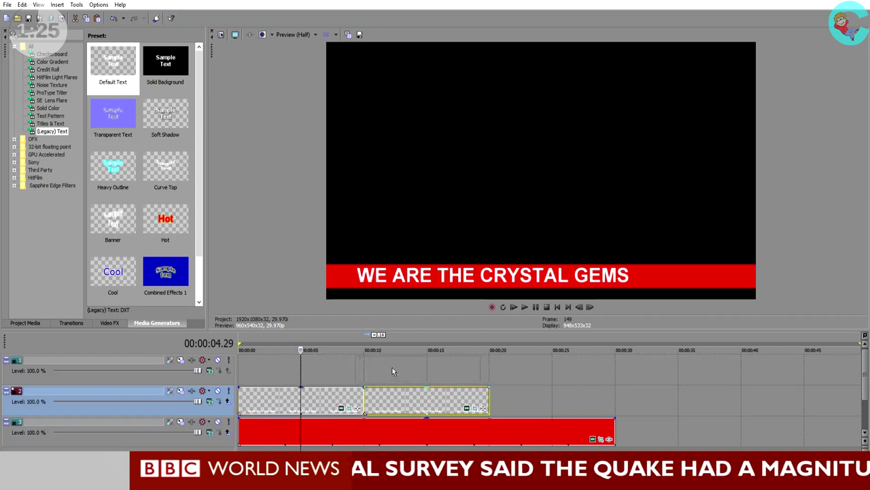
Step: Move the second message onto the top track overlapping the first, then play the ticker
drag(354, 367, 304, 367)
click(278, 365)
key(space)
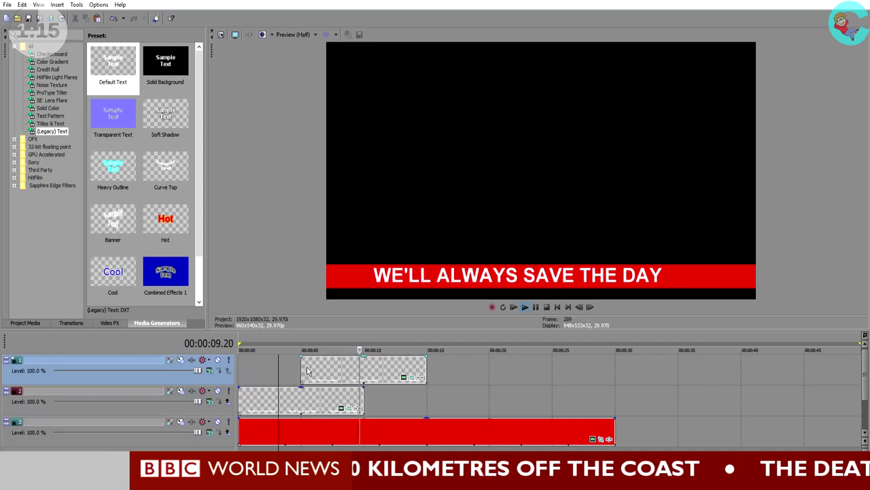
click(312, 369)
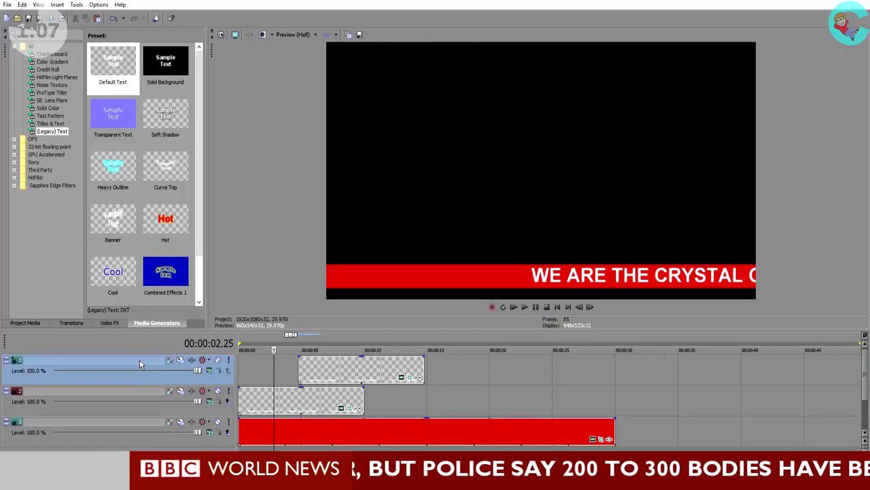
Step: Insert a new top video track and place a Solid Color Red clip on it
right_click(139, 359)
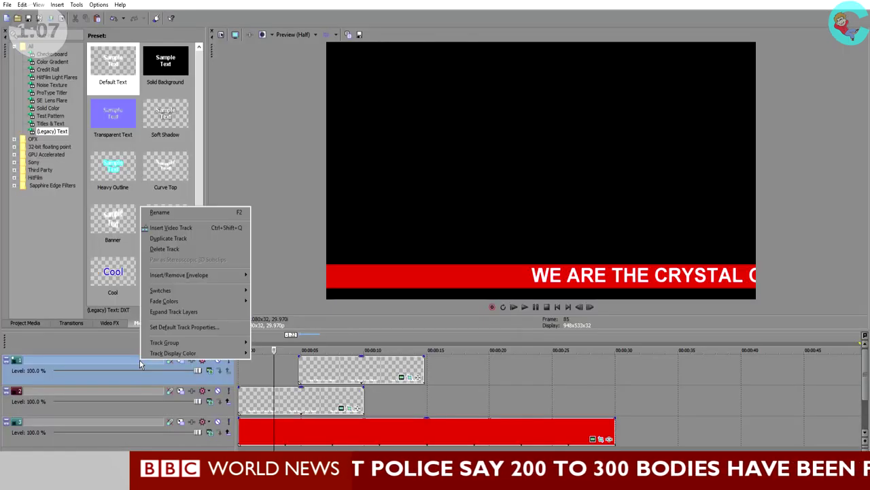
click(226, 213)
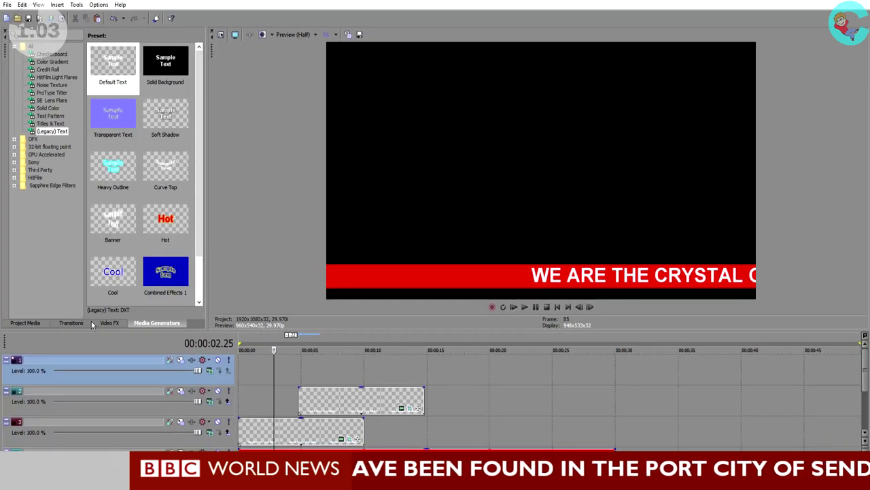
click(46, 108)
click(113, 116)
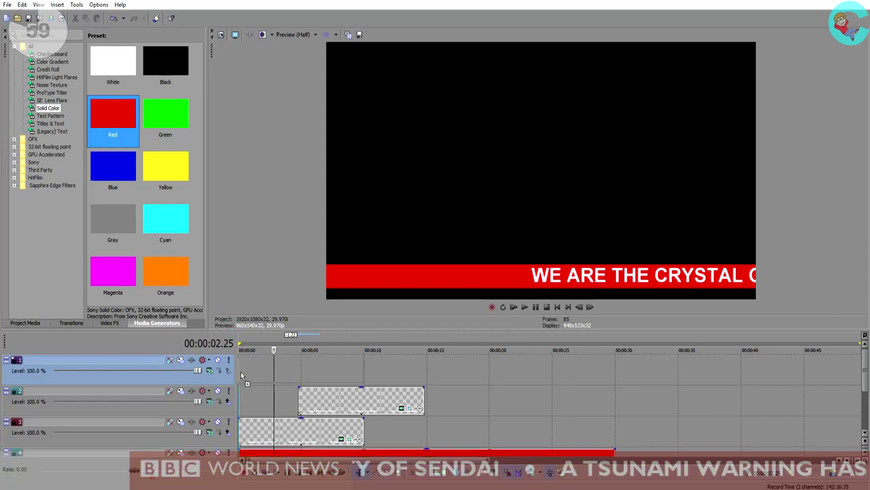
drag(240, 371, 241, 375)
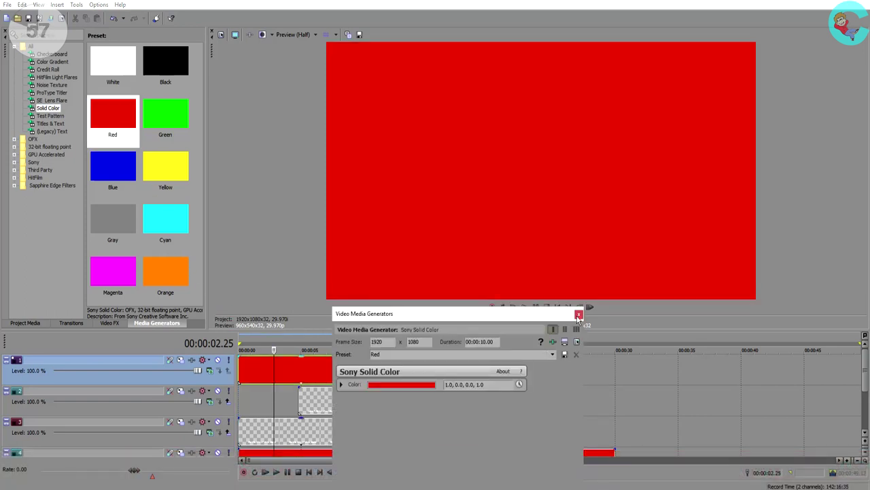
Step: Stretch the red clip to about 00:00:30, matching the ticker bar
click(579, 315)
drag(364, 365, 613, 383)
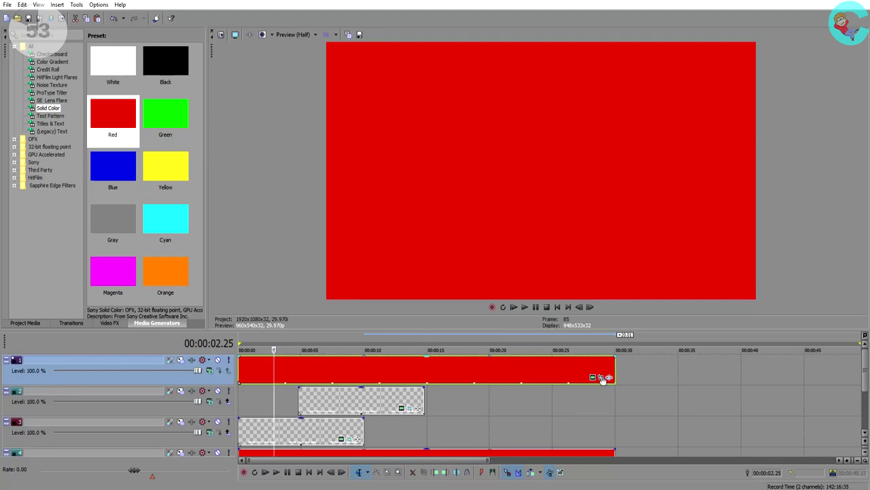
click(600, 377)
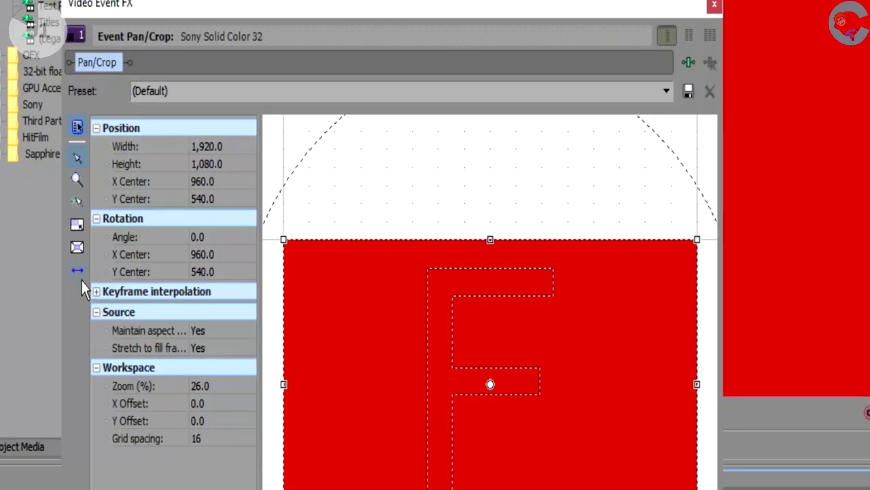
Step: Set the red clip's Pan/Crop to width 300, height 100, Maintain aspect ratio and Stretch to fill No
click(208, 164)
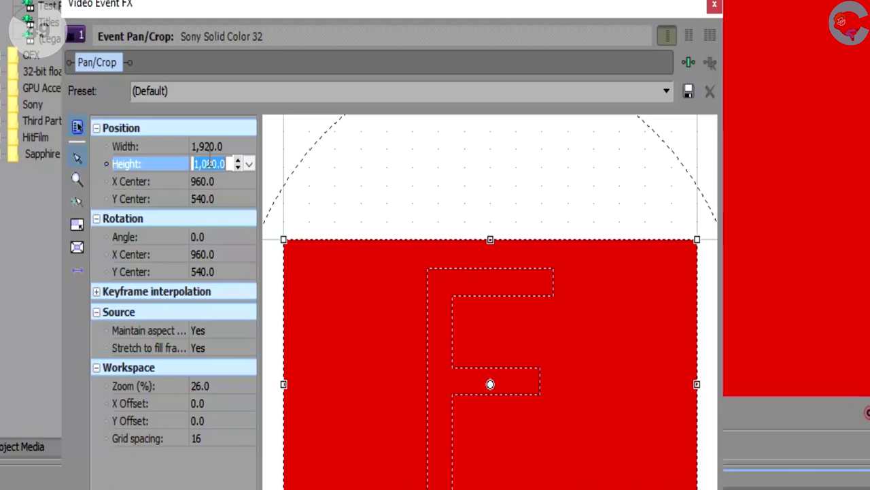
text(100)
key(shift+Tab)
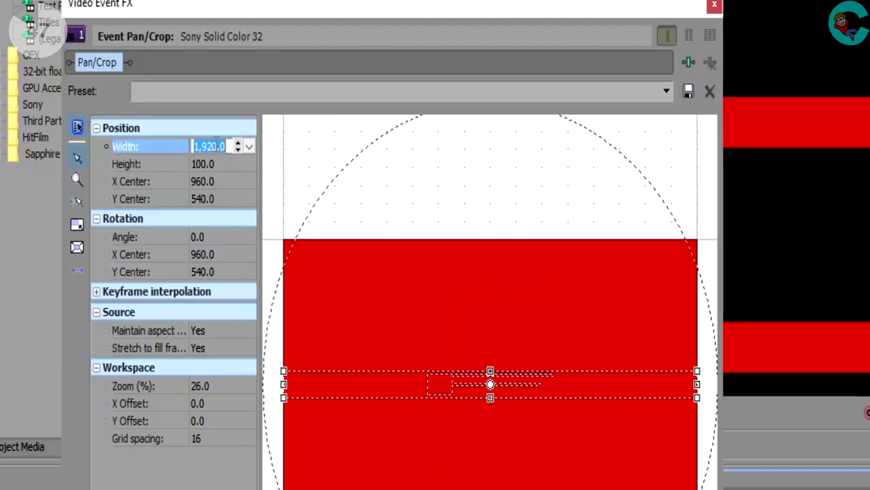
text(300)
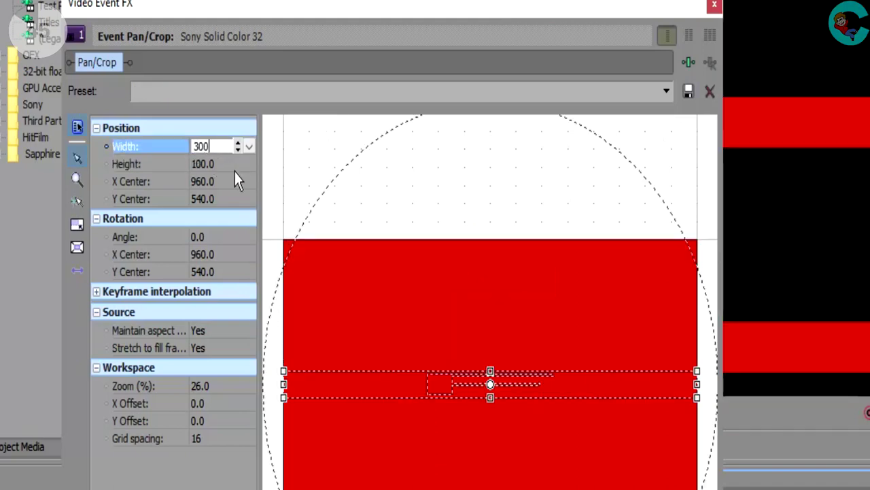
key(Tab)
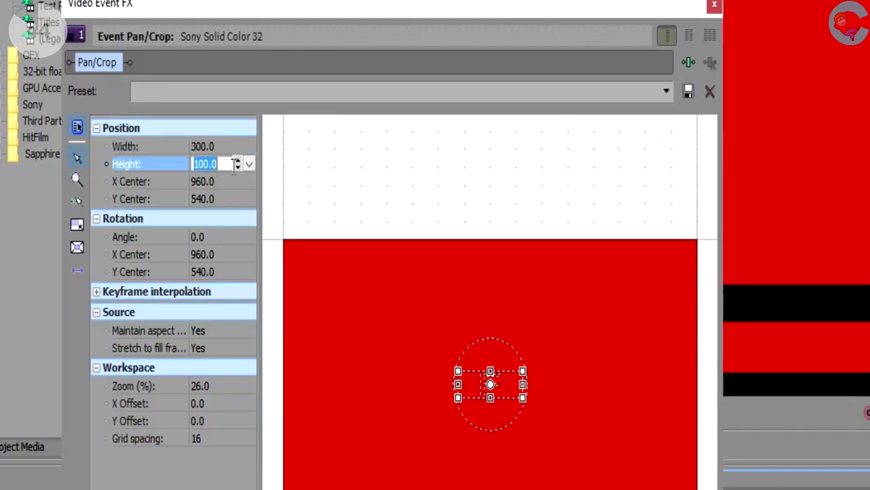
click(206, 332)
click(208, 358)
click(206, 348)
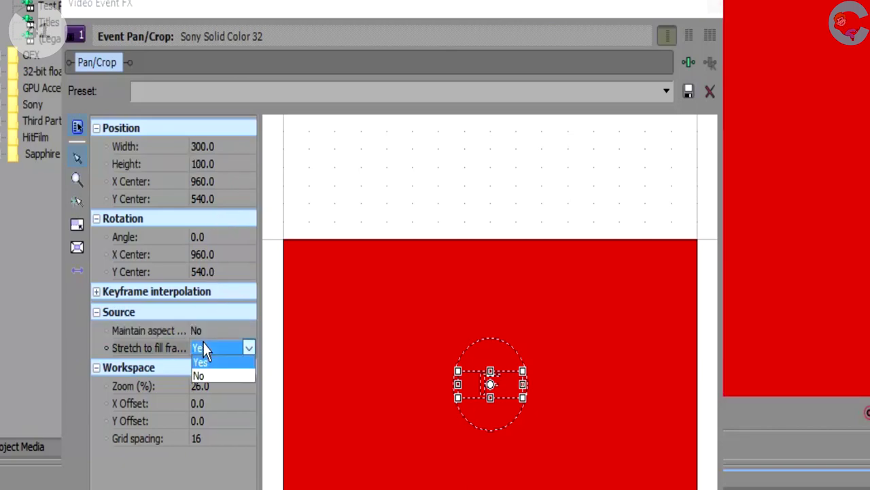
click(216, 377)
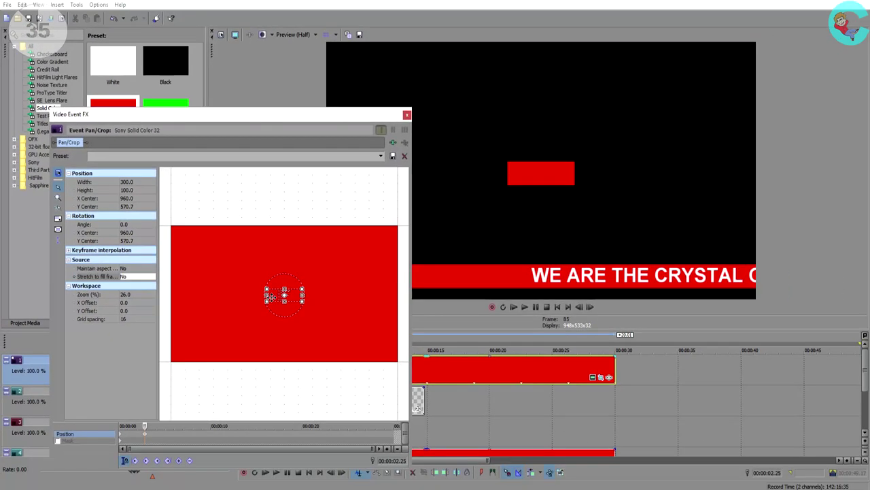
Step: Move the red box to the ticker's left end and add Brightness and Contrast at -0.320
drag(483, 385, 483, 464)
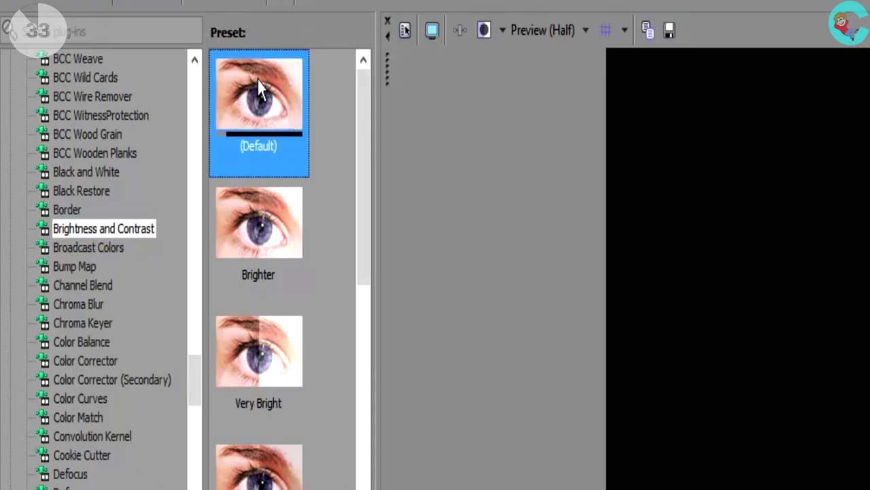
click(255, 89)
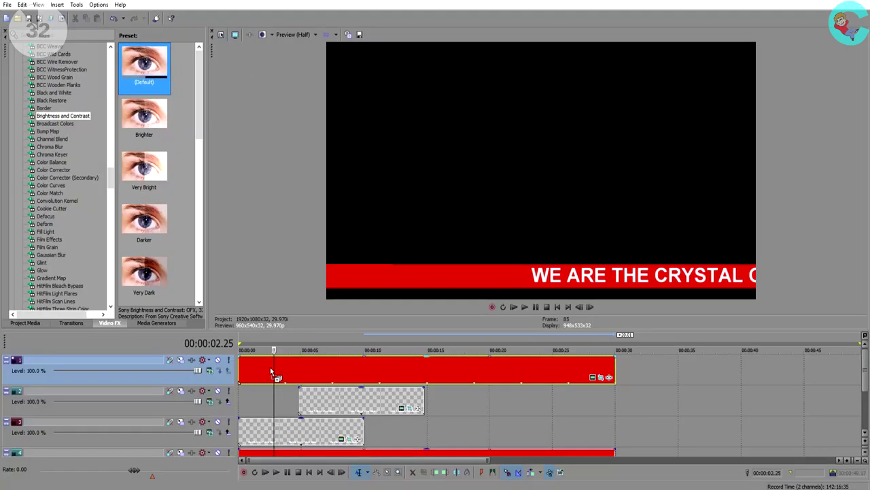
drag(270, 370, 289, 367)
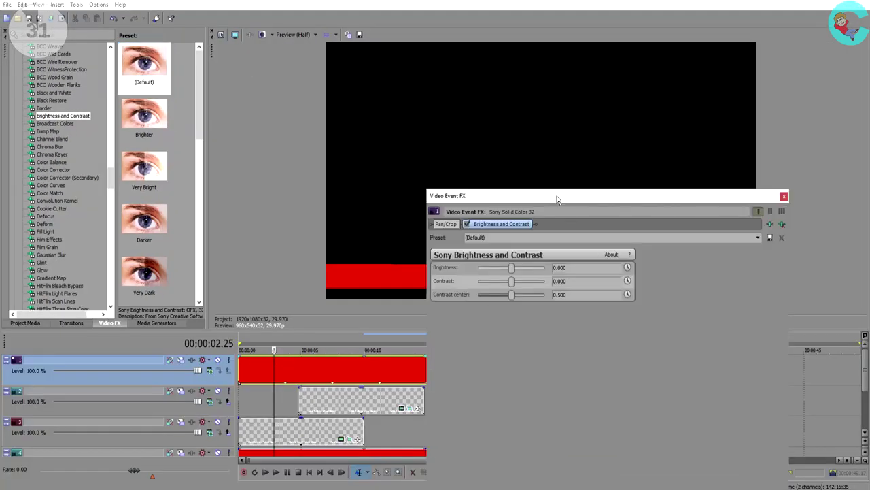
drag(557, 195, 626, 291)
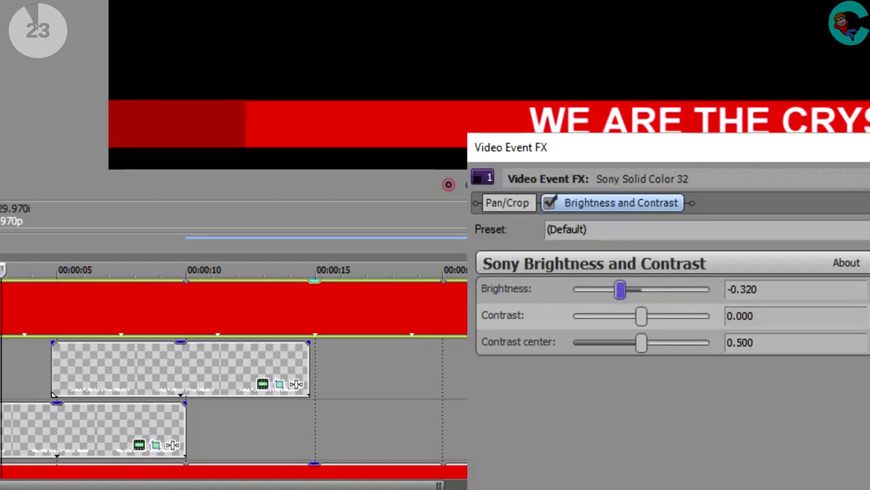
key(Escape)
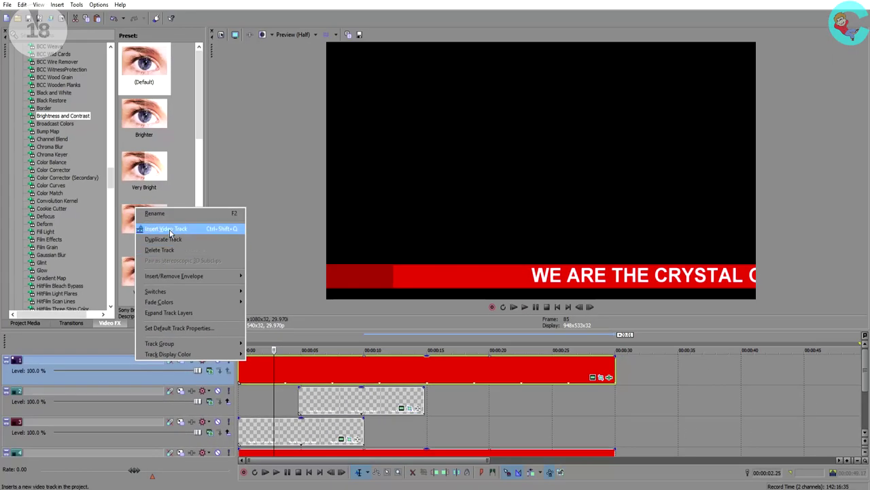
Step: Add a Legacy Text clip reading 'NEWS' on a new top video track
click(172, 227)
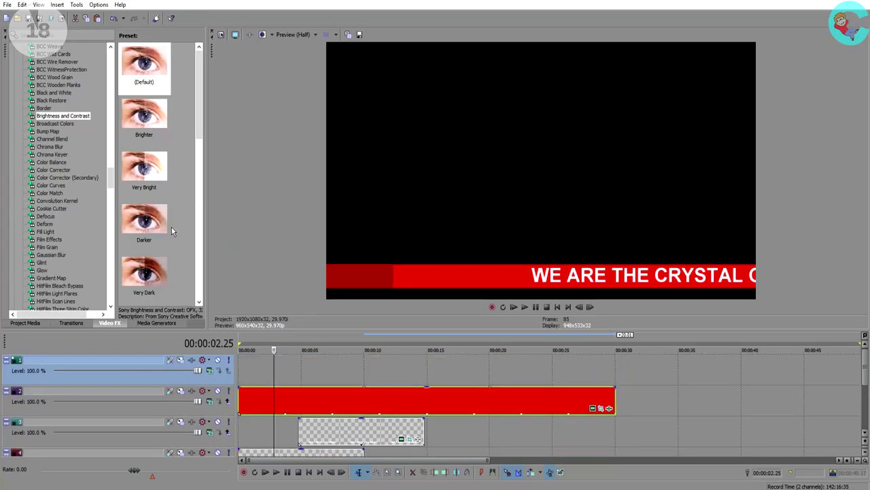
click(148, 323)
click(51, 131)
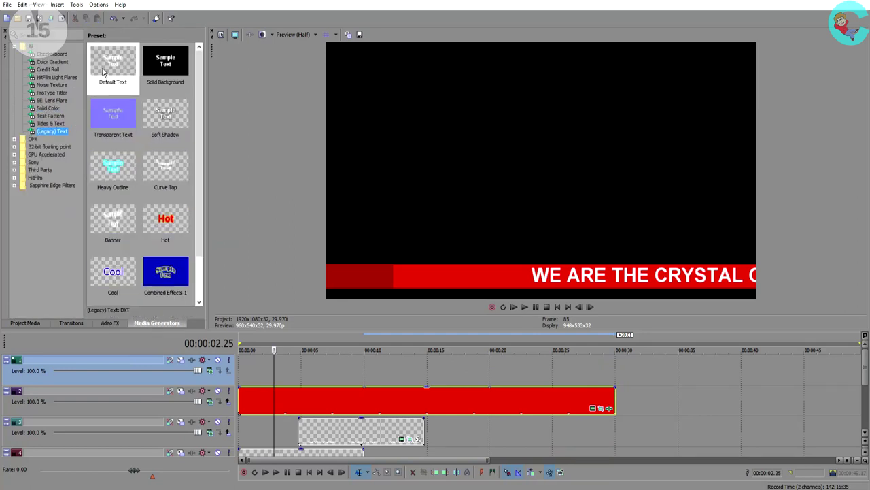
drag(113, 65, 249, 320)
drag(242, 373, 244, 372)
key(ctrl+a)
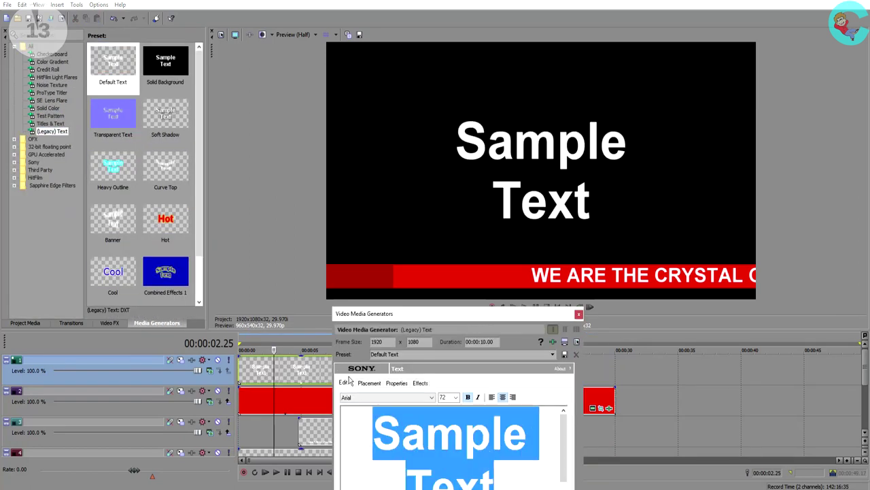
text(NEWS)
Step: Format NEWS as 28-point Arial Narrow and place it over the dark red box
click(456, 397)
click(449, 288)
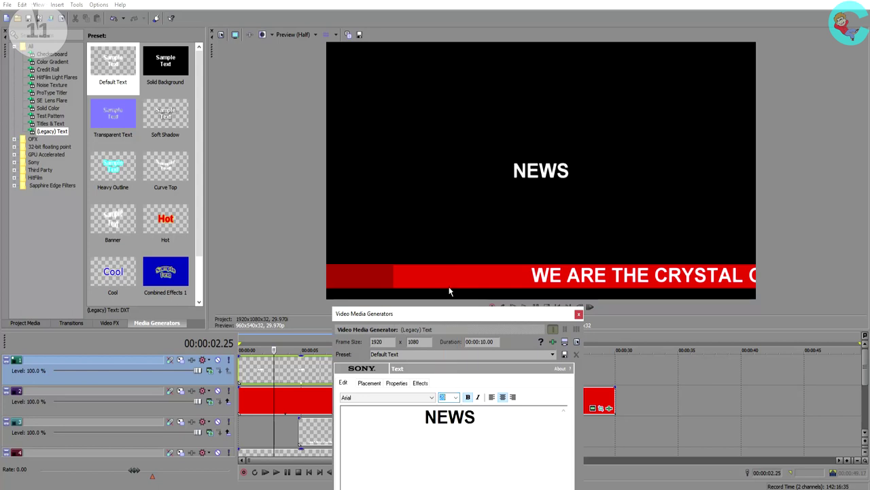
click(431, 397)
click(410, 245)
click(369, 382)
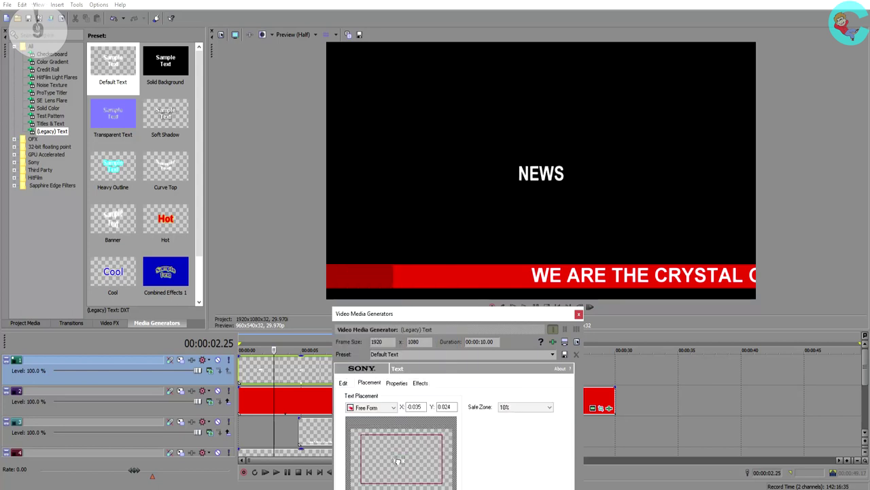
drag(400, 464, 359, 484)
Step: Close the Video Media Generators dialog, leaving NEWS on the dark red block
click(579, 313)
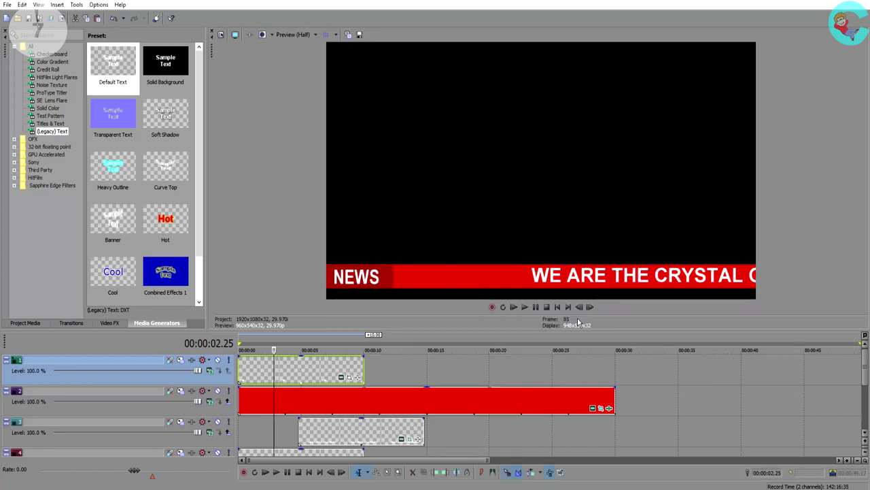